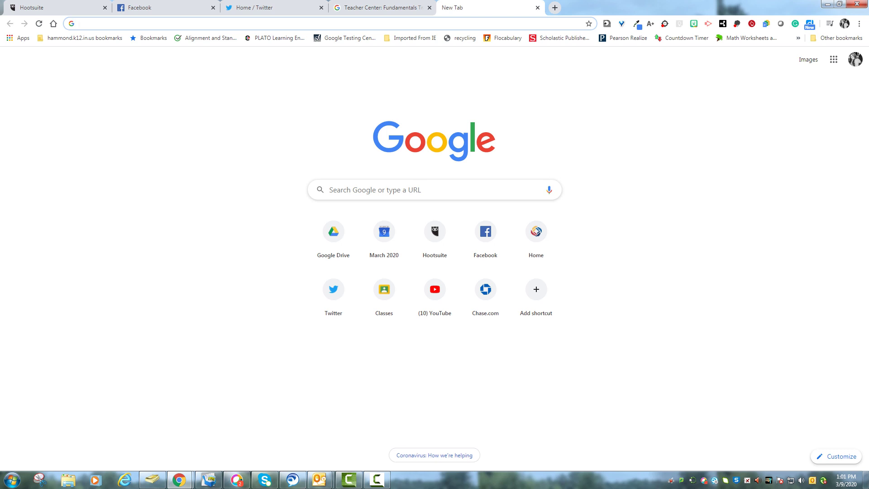
Look through the Google apps list for Groups
click(833, 59)
click(834, 59)
click(834, 59)
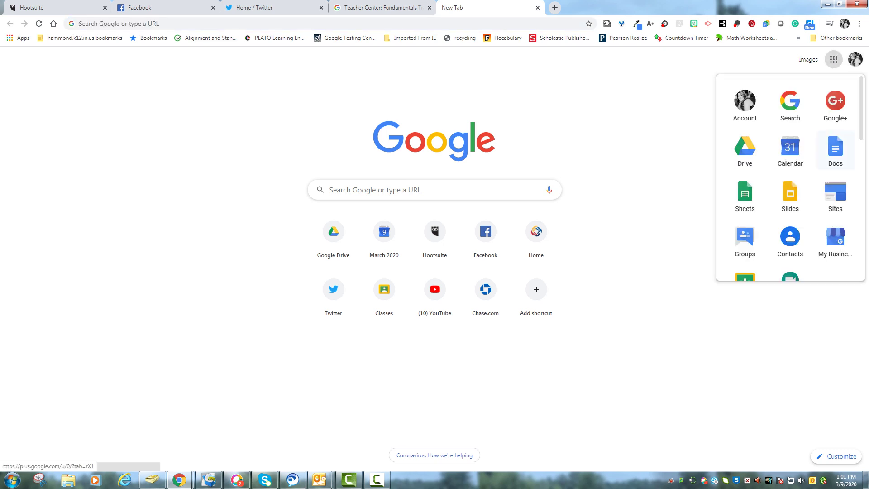
scroll(791, 181, down, 5)
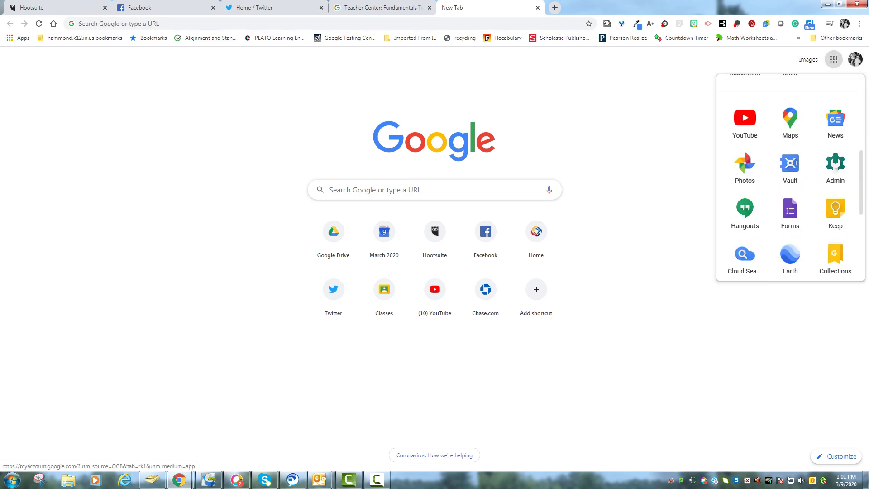
scroll(790, 182, down, 4)
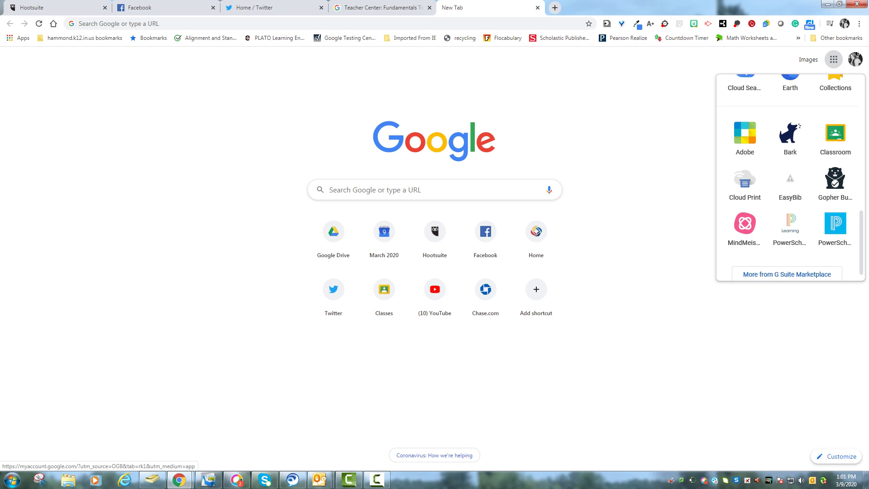
scroll(790, 181, up, 8)
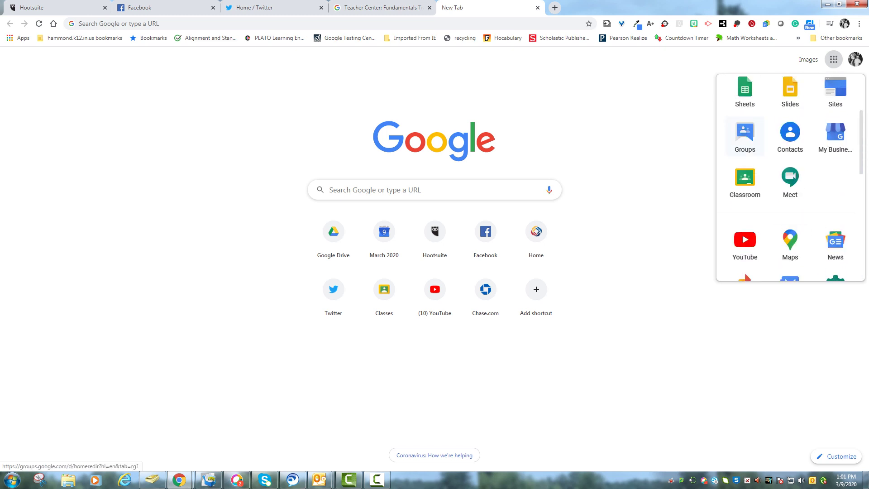
Go to the Google Groups site at groups.google.com
click(79, 24)
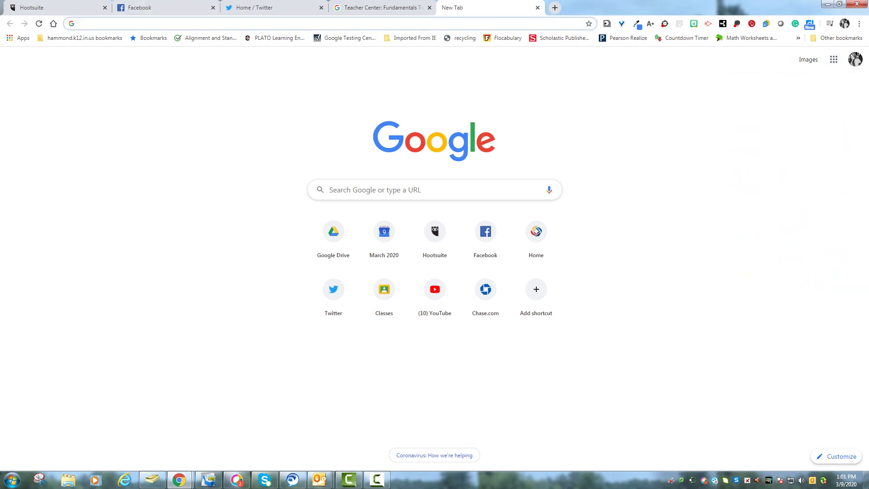
text(groups.google.)
key(Return)
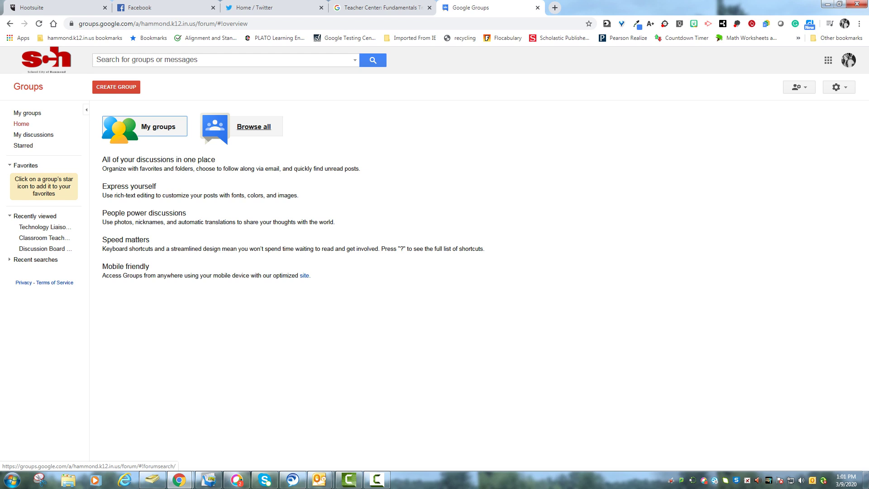
Look through all groups in the organization and the list of own groups, and return to the Groups home page
click(253, 127)
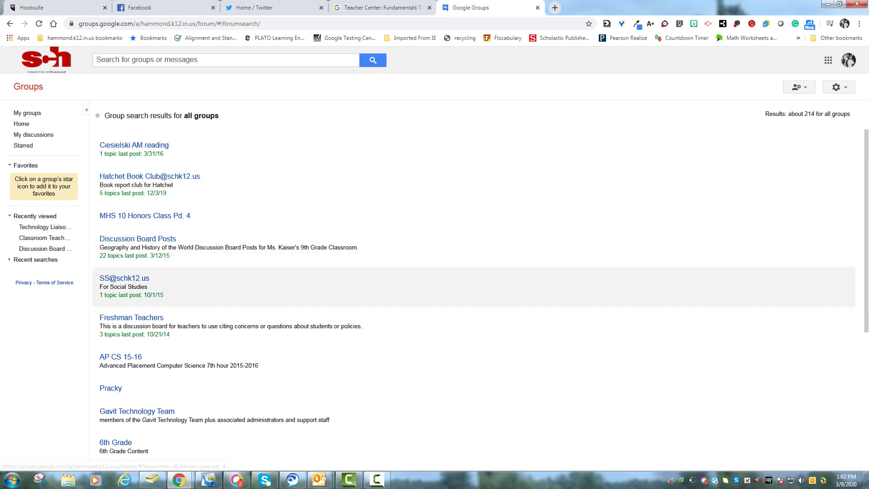
scroll(317, 317, down, 5)
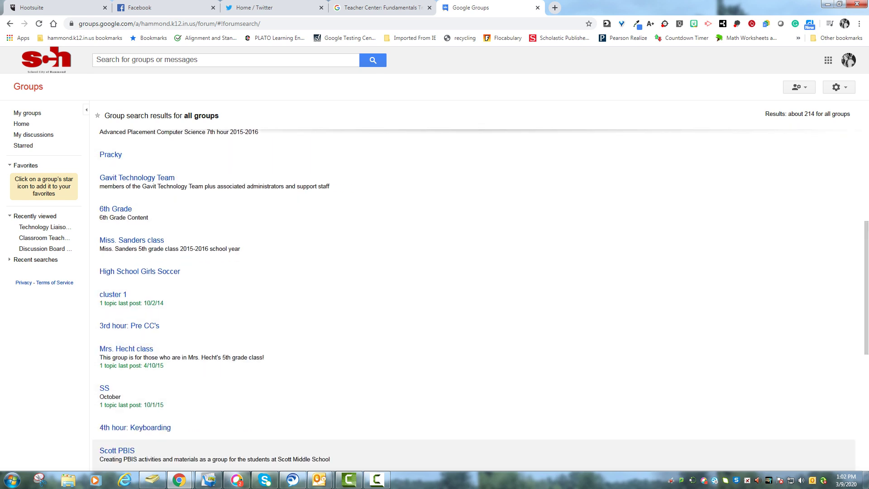
scroll(480, 299, up, 5)
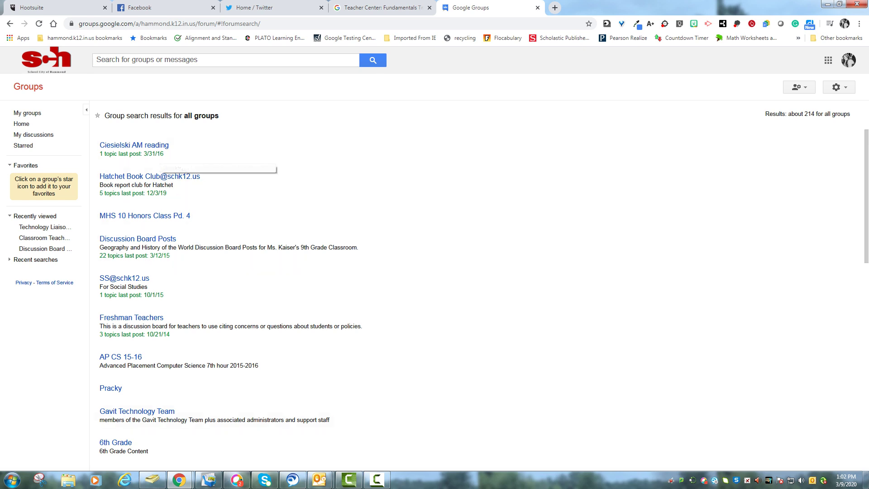
click(27, 113)
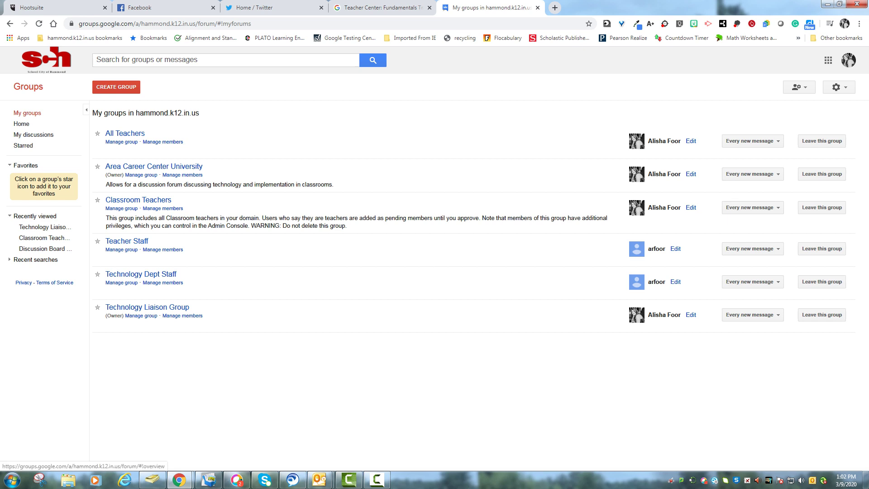
click(22, 124)
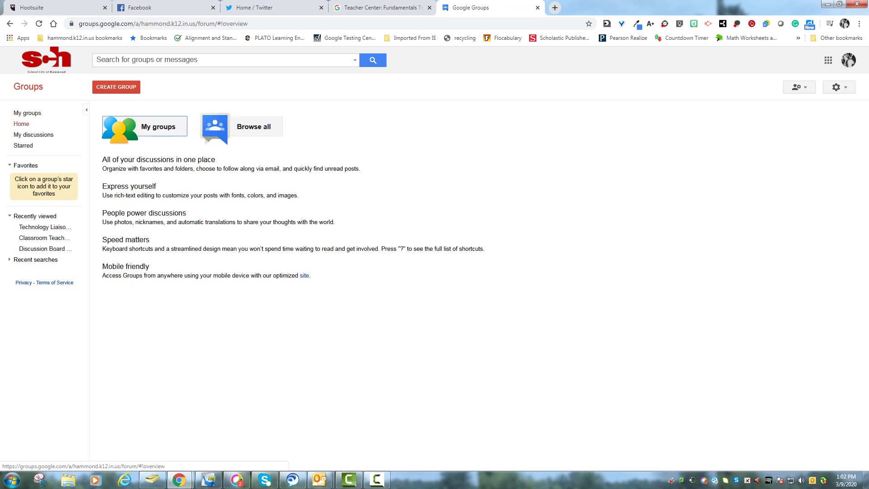
Start creating a new group and name it "Google Certification Exam 2020"
click(116, 86)
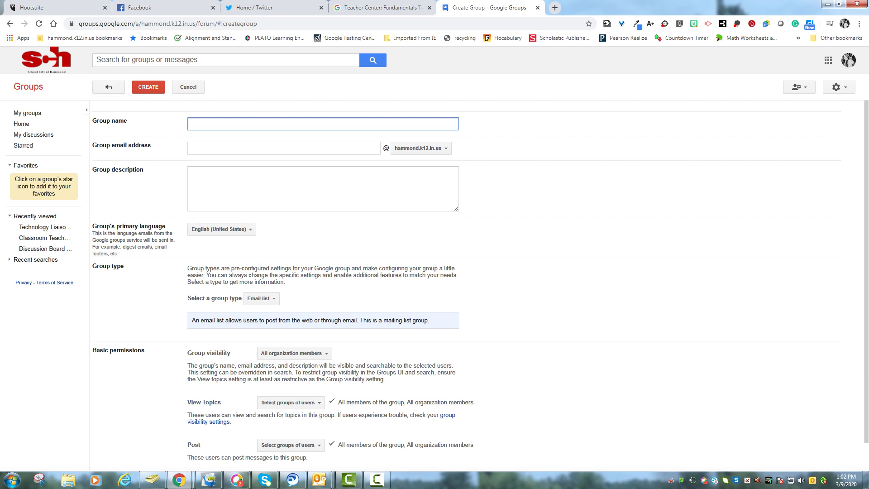
text(Google Cer)
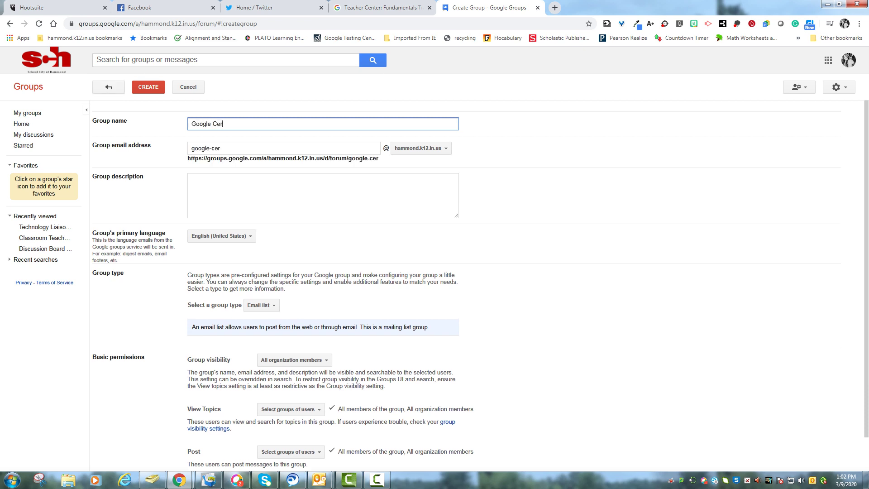
text(tification Exa)
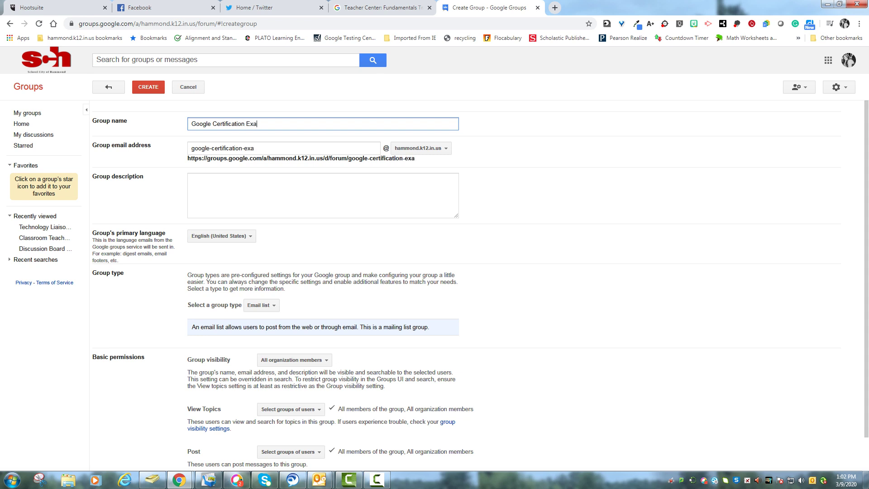
text(m 2020)
Enter the group description "A place to discuss google certification level one items and resources."
click(271, 193)
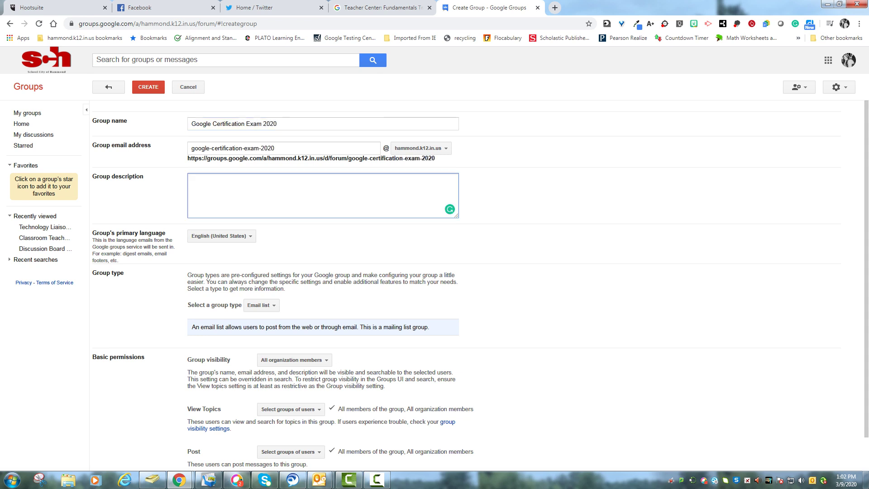
text(A place to)
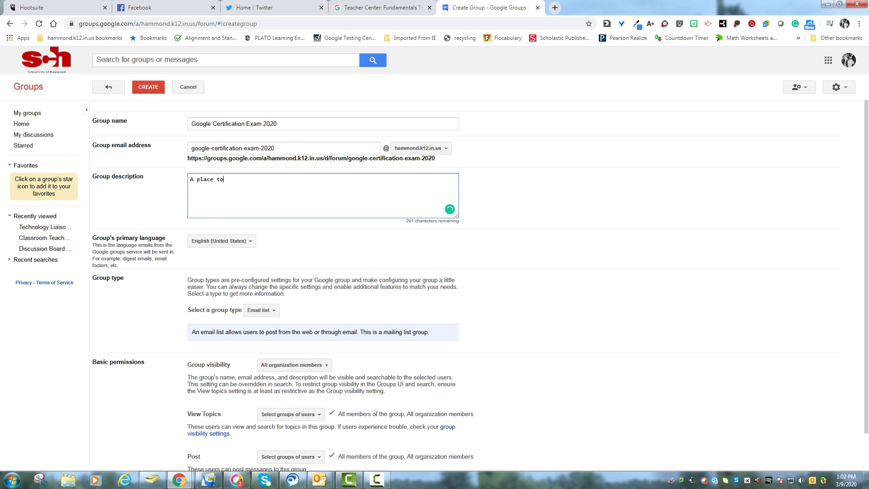
text( discuss google certification level one it)
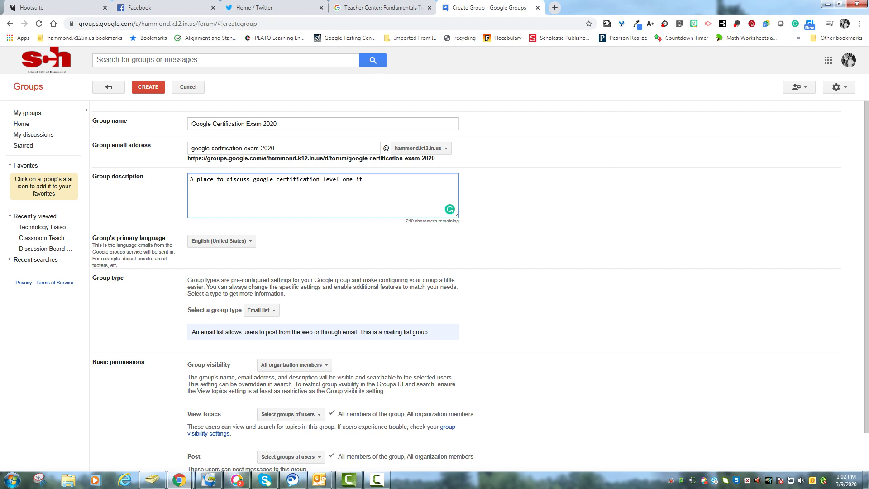
text(ems and resources.)
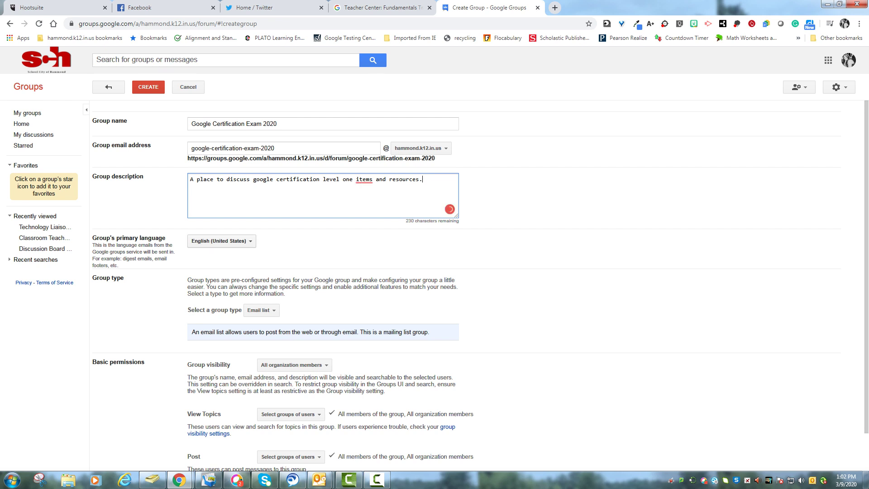
click(222, 240)
click(221, 241)
Try the Web forum, Q&A forum and Collaborative inbox group types, and set the type back to Email list
scroll(323, 286, down, 2)
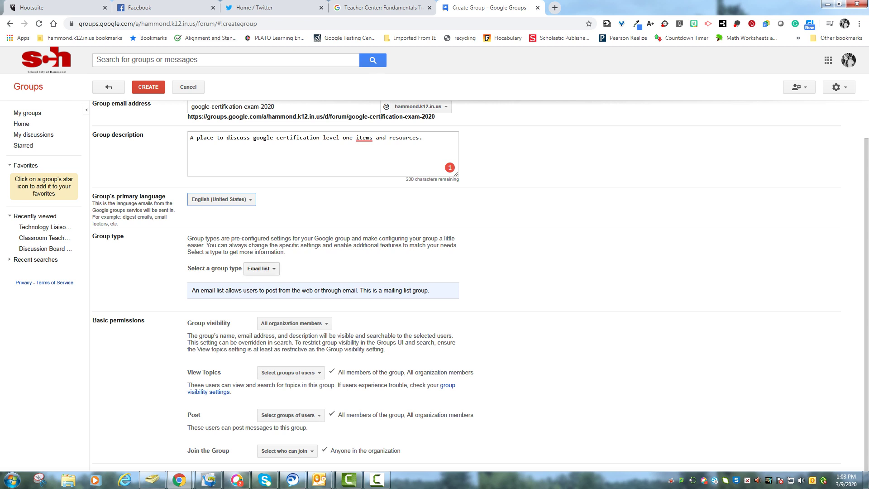
click(262, 269)
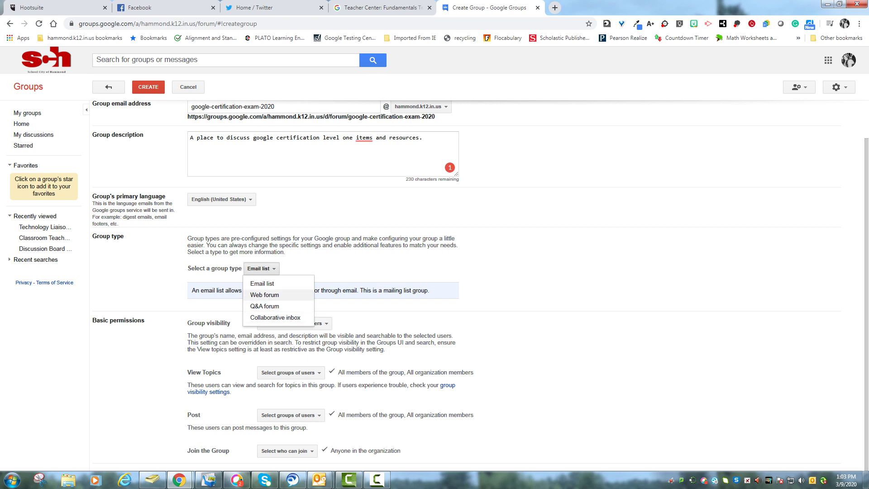
click(265, 295)
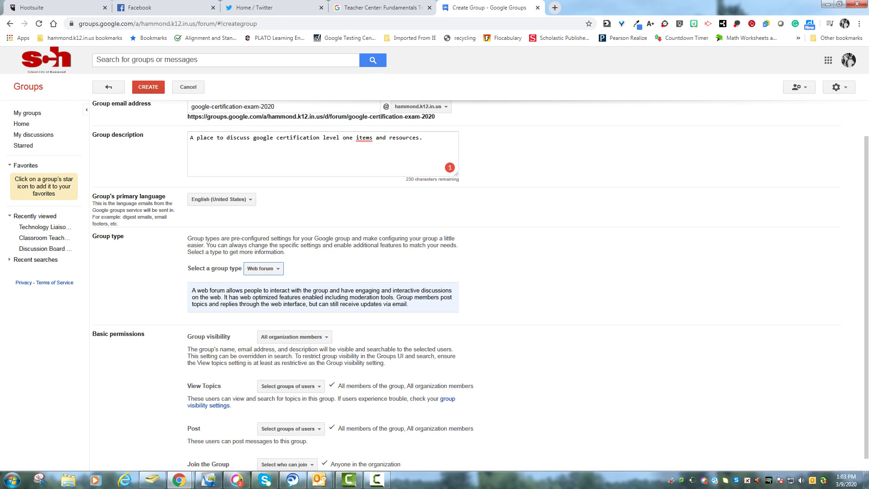
click(264, 268)
click(263, 306)
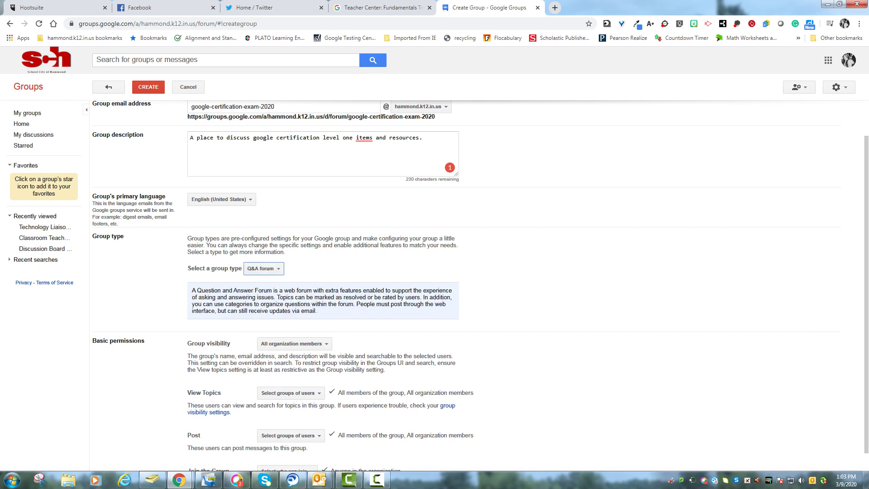
click(264, 268)
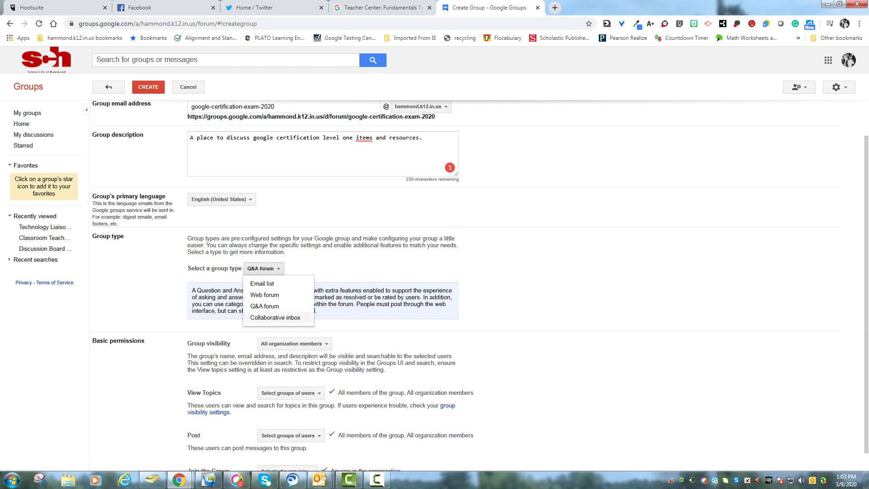
click(290, 317)
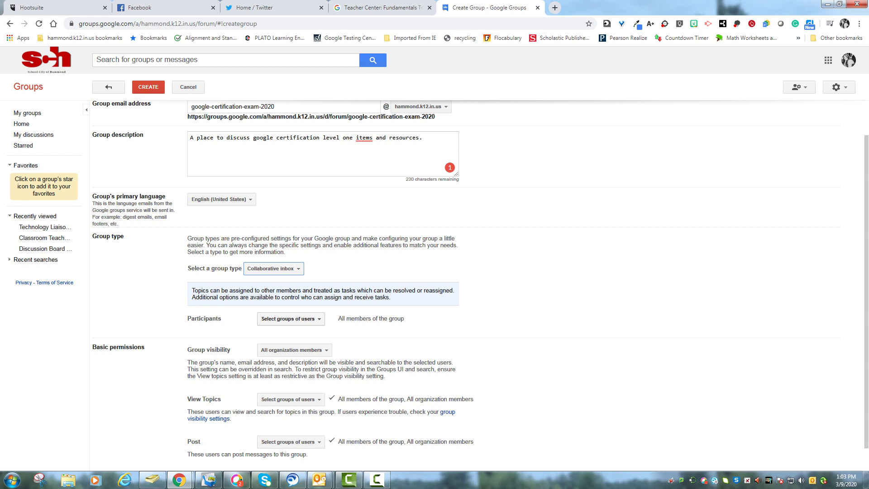
click(264, 269)
click(257, 283)
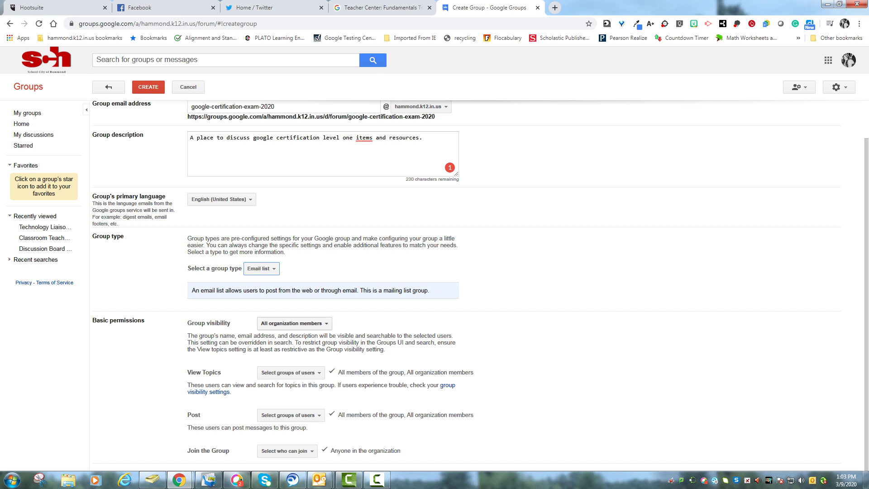
Set the group visibility to all members of the group and exclude all organization members from viewing topics
click(295, 324)
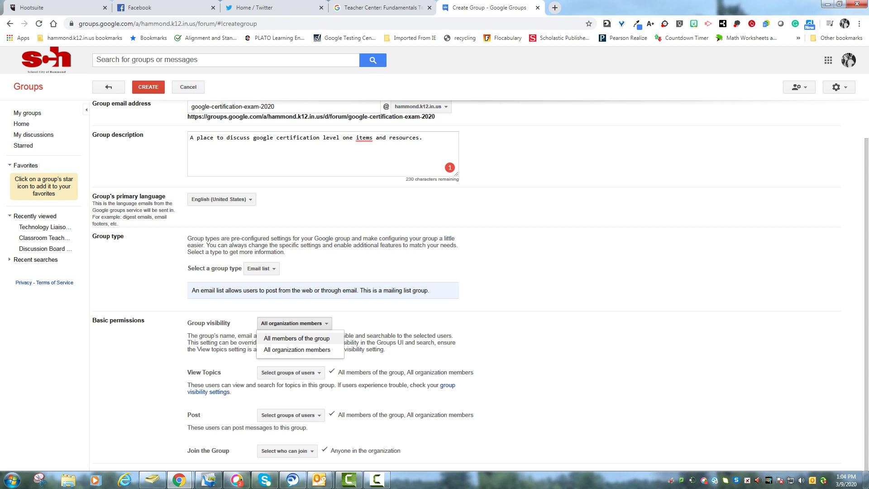
click(296, 338)
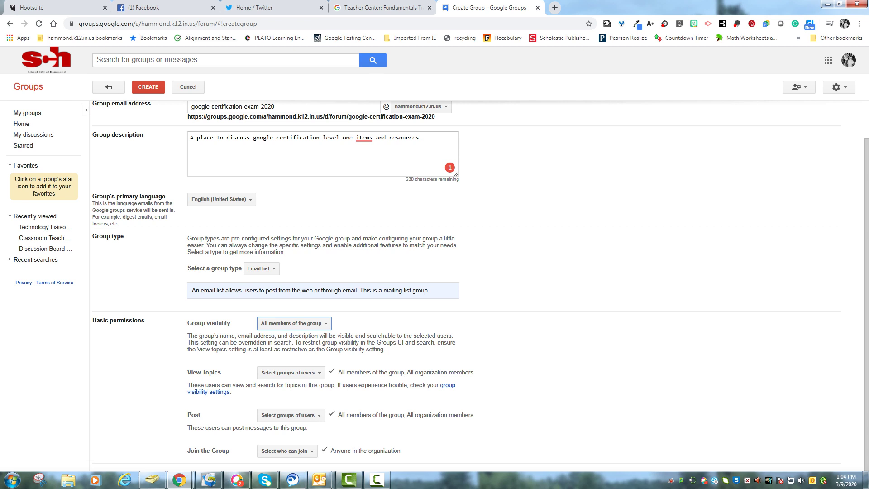
click(290, 373)
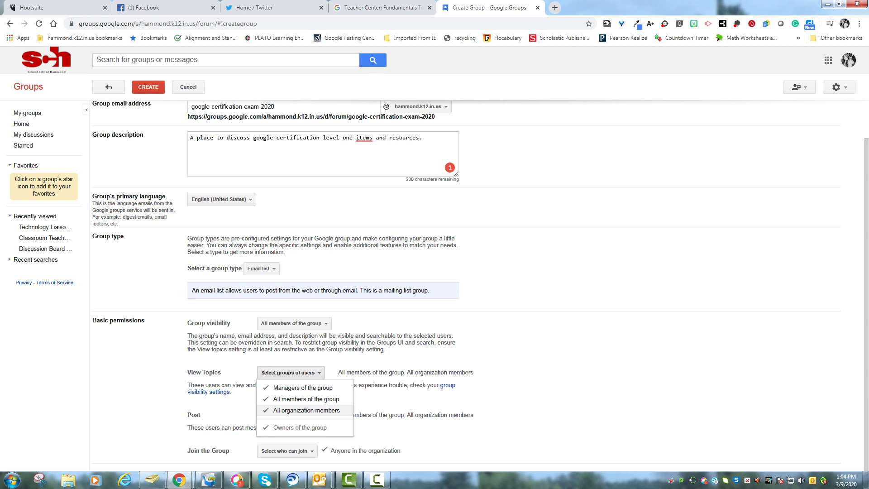
click(306, 410)
key(Escape)
Restrict posting to members of the group by excluding all organization members
click(290, 415)
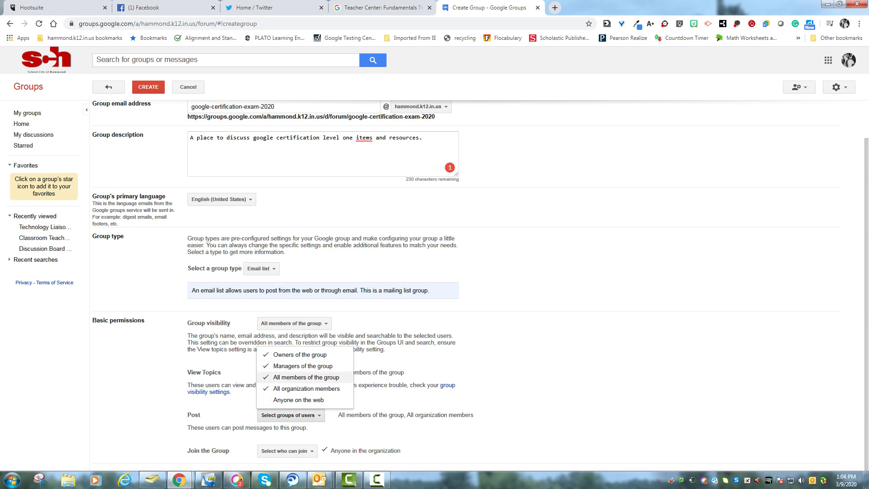
click(306, 388)
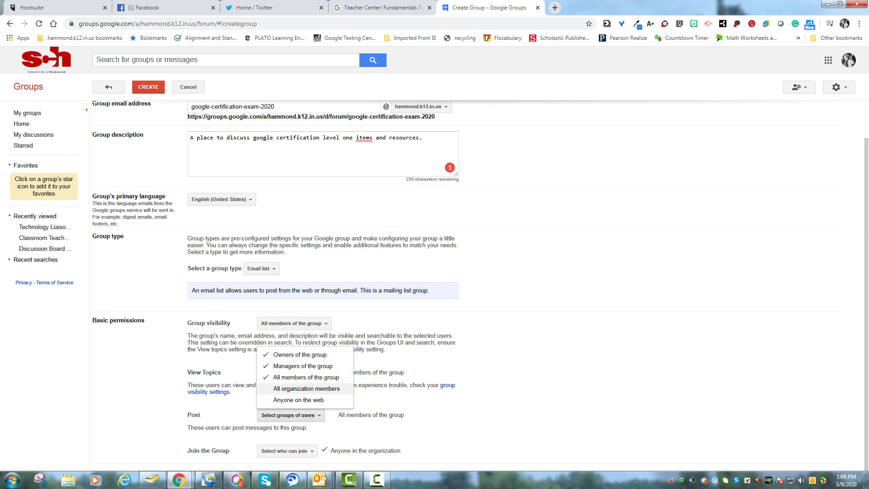
key(Escape)
Allow only invited users to join, and create the group
click(287, 451)
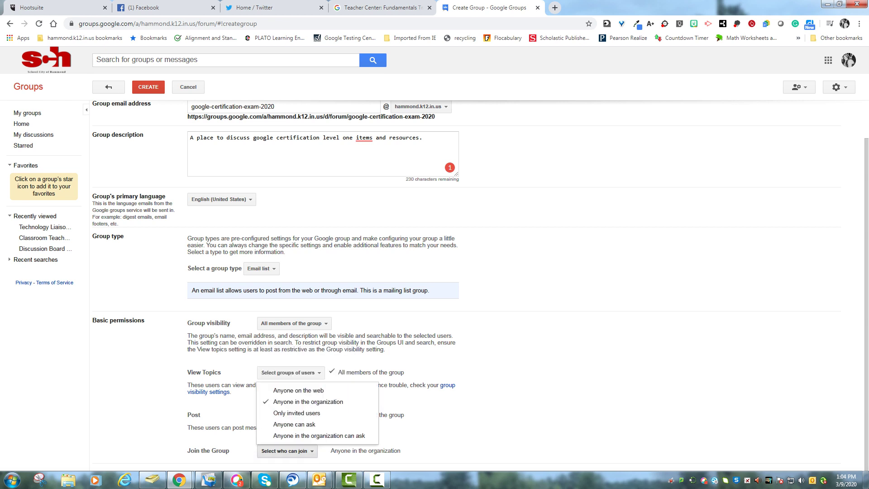
click(297, 413)
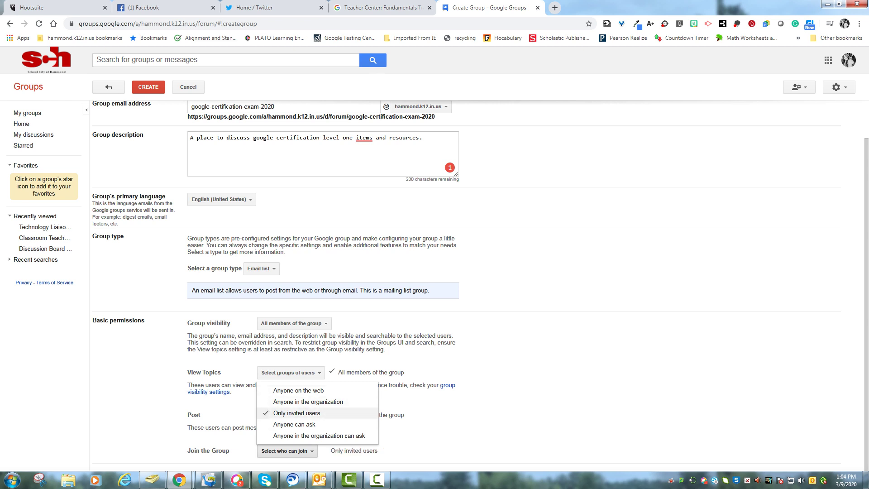
key(Escape)
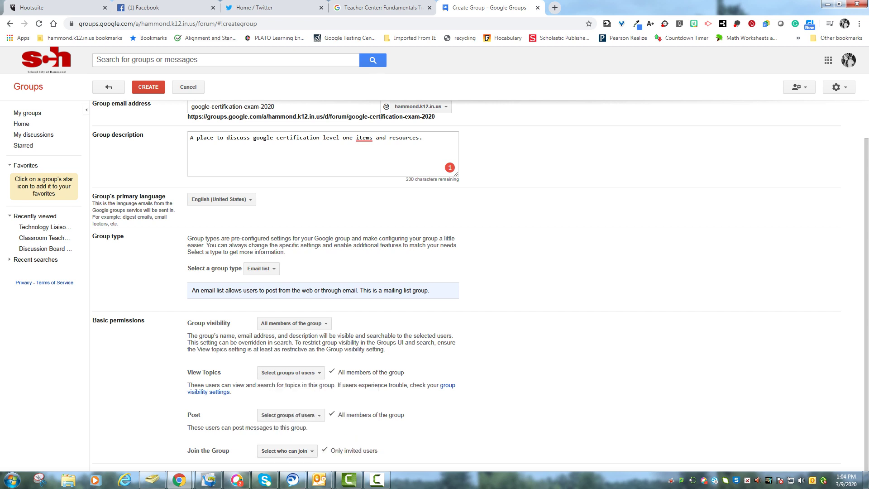
scroll(480, 286, up, 1)
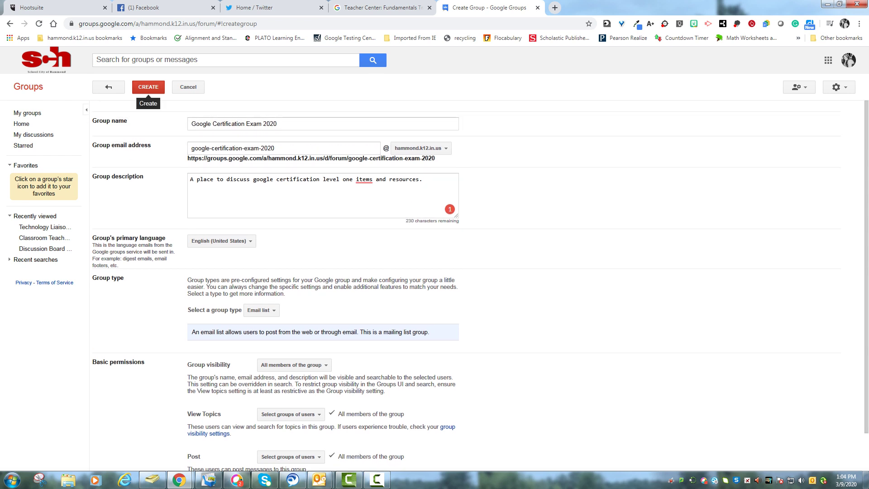
click(148, 87)
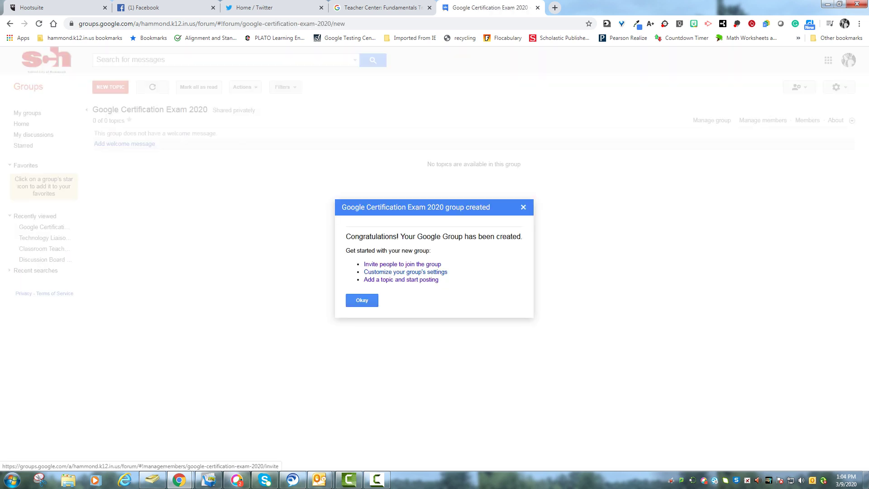
Open the invitation form for the new group and add the first staff member from the address suggestions for "adam"
click(390, 265)
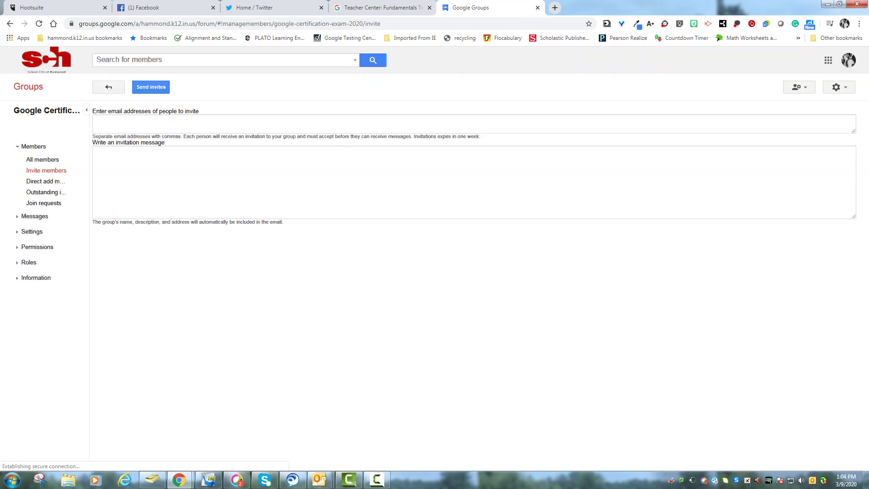
click(136, 124)
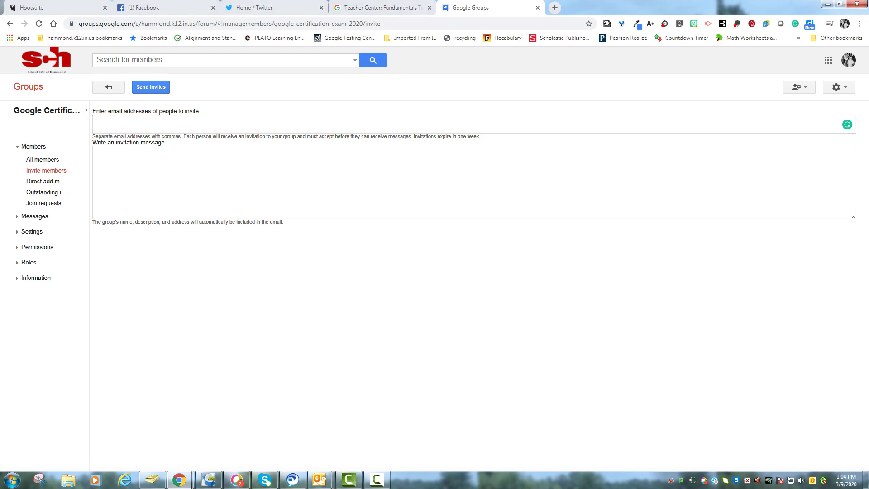
click(136, 124)
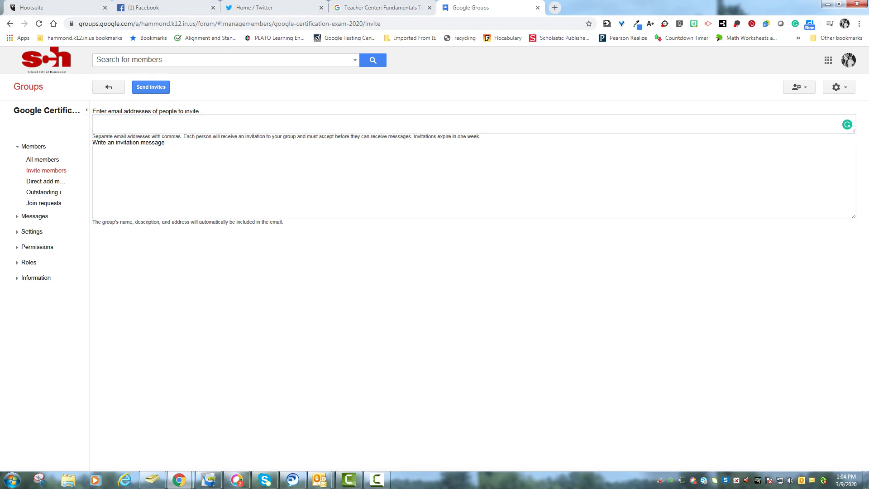
click(136, 123)
text(a)
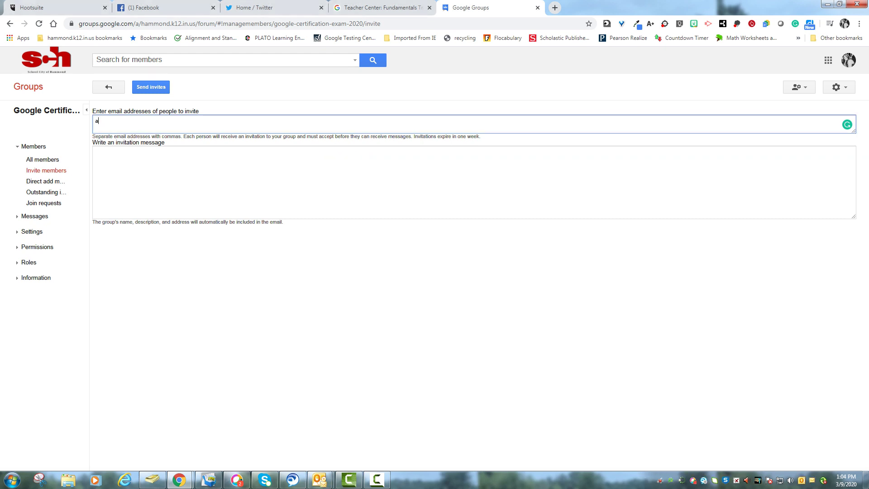
text(dam)
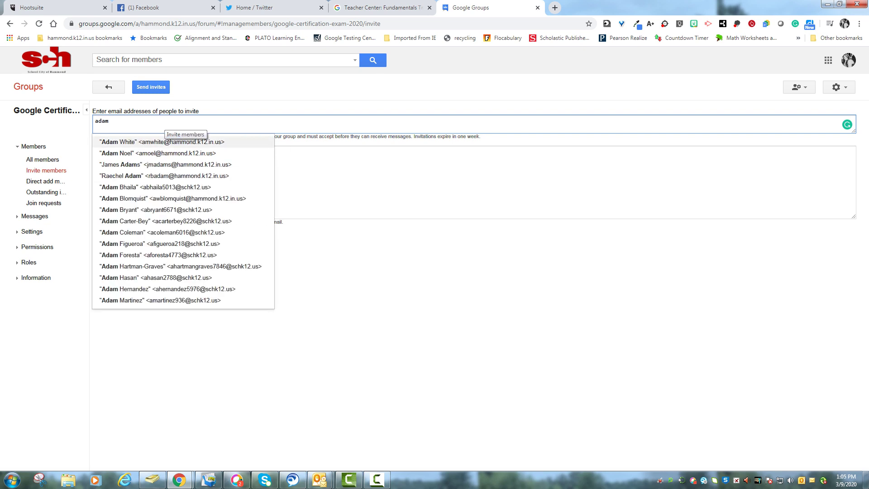
click(163, 176)
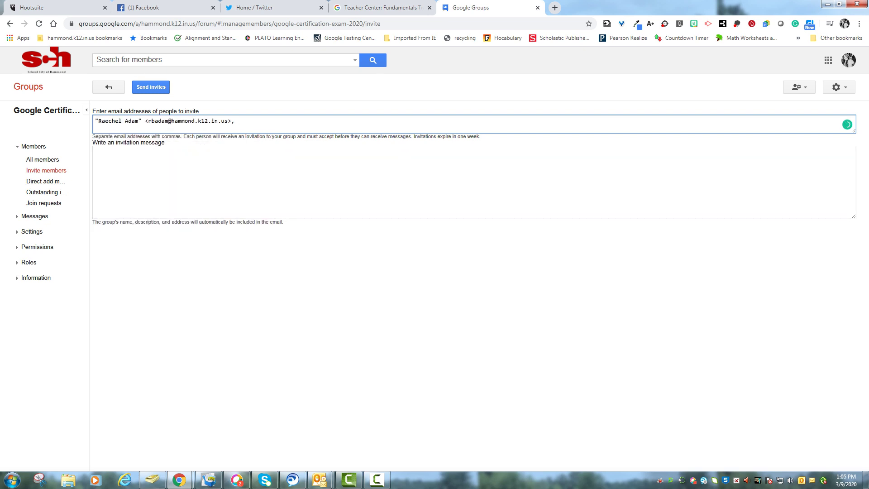
Add a second invitee from the suggestions for "adams" and go to the invitation message
text(adams)
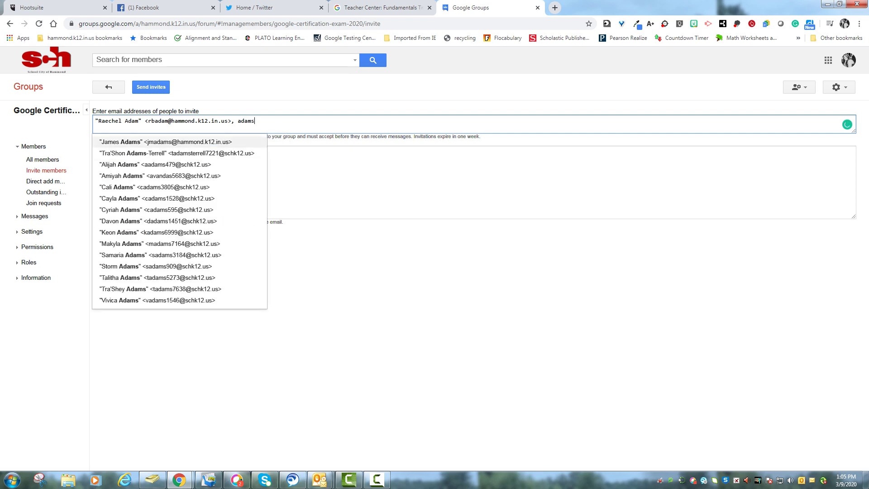
key(Return)
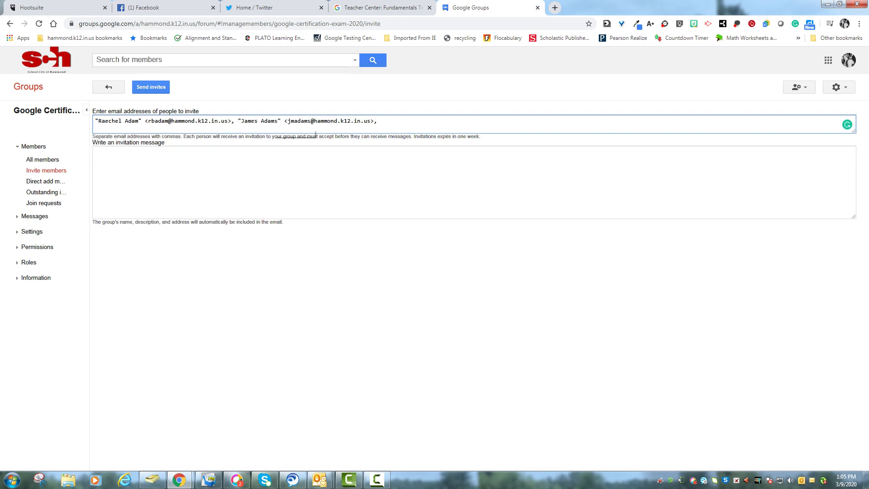
key(Tab)
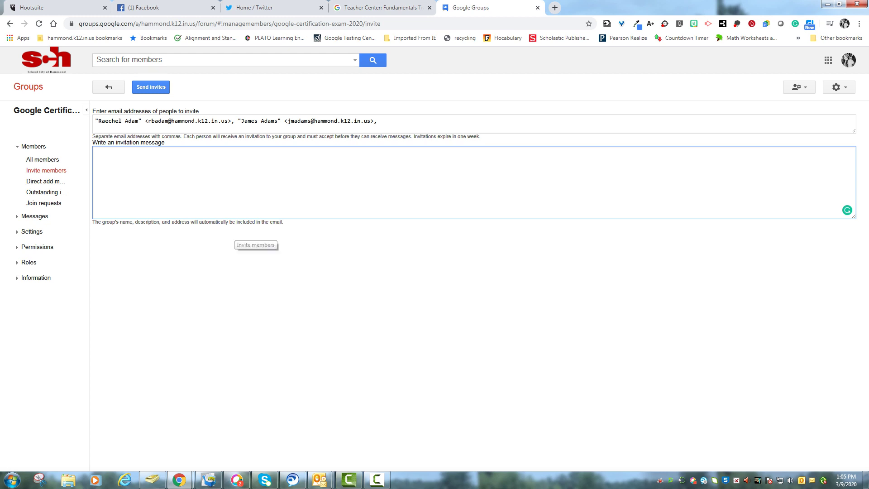
click(377, 480)
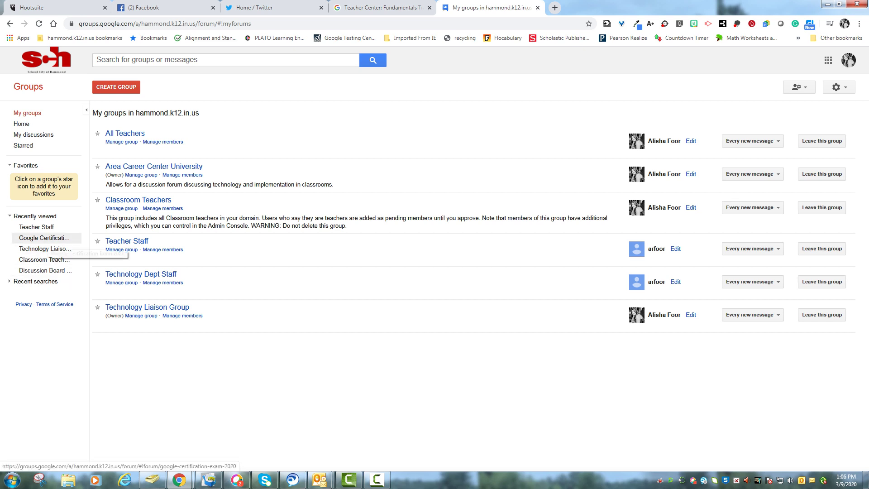
Start a new topic in the Google Certification Exam 2020 group with the subject "Google Groups in Your Classroom"
click(46, 238)
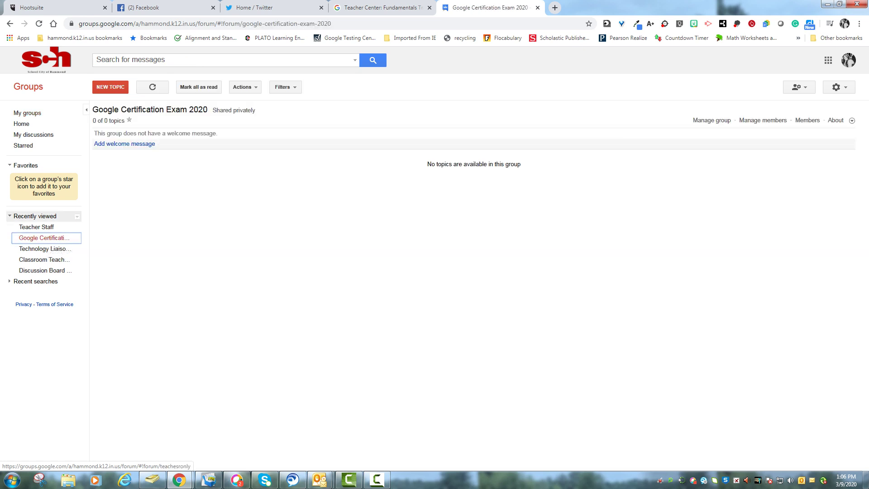
click(110, 87)
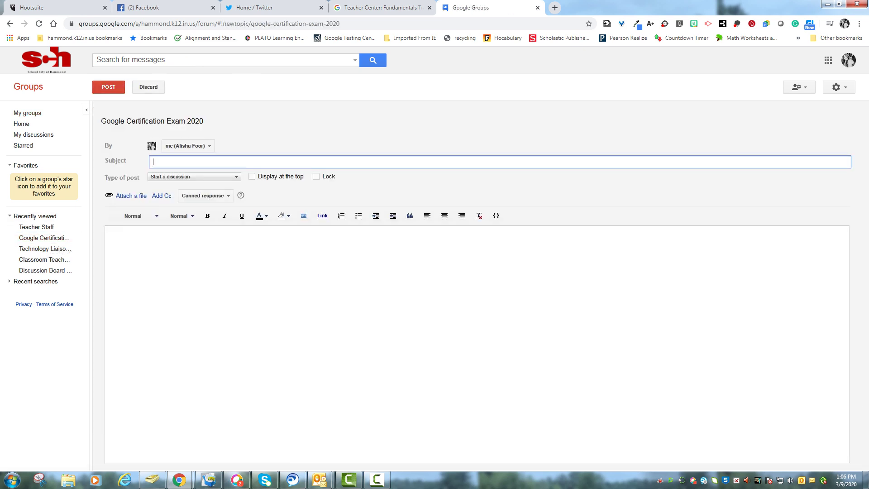
text(Google Groups in Your Classroom)
Set the topic's post type to Start a discussion and have it displayed at the top
click(194, 177)
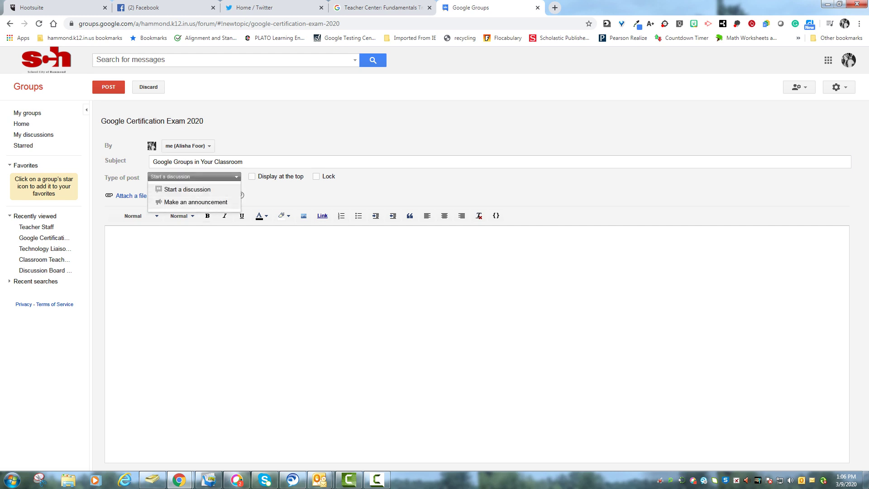
click(187, 189)
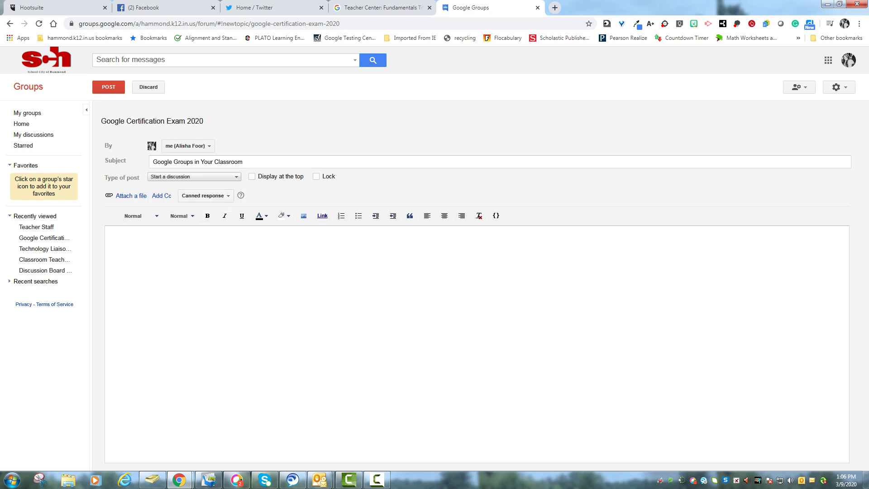
click(252, 176)
Begin the topic's message with "Now that you have watched the video and gone through the scenarios for Google Groups,"
click(267, 254)
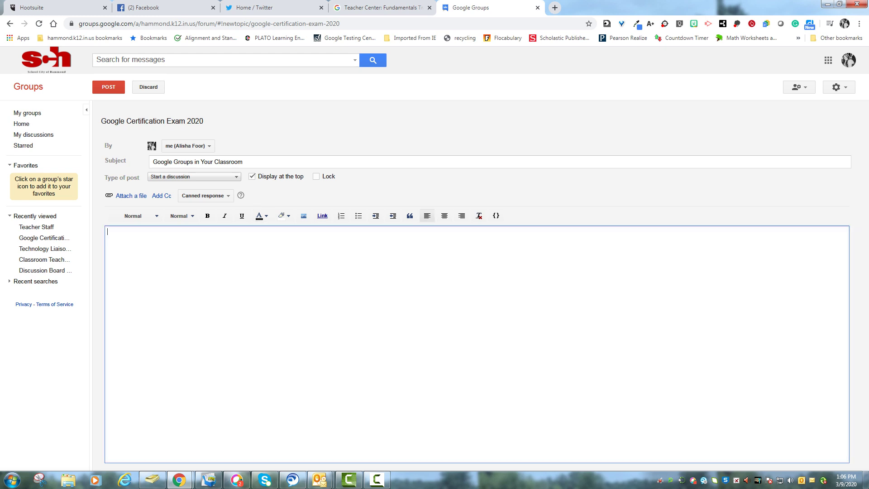
text(Now that you have watched the video and gon)
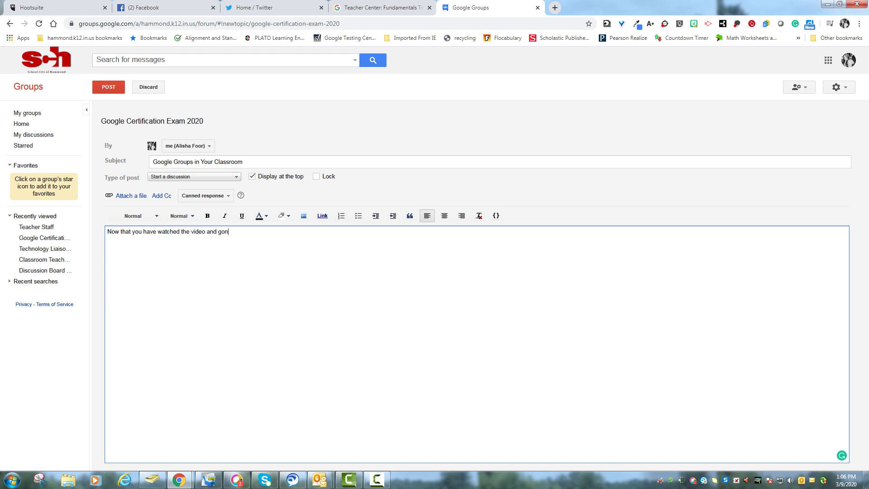
text(e through the scenarios for Google Gro)
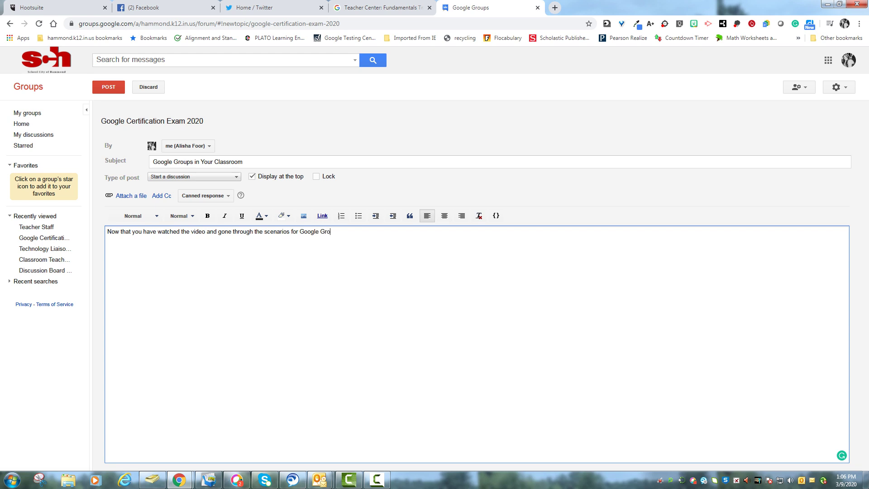
text(ups, wh)
key(BackSpace)
key(BackSpace)
key(BackSpace)
Continue the message with "how do you think you can utilize this google app in your classroom? This can be with students or with parents."
text(how do you think you can utilize this go)
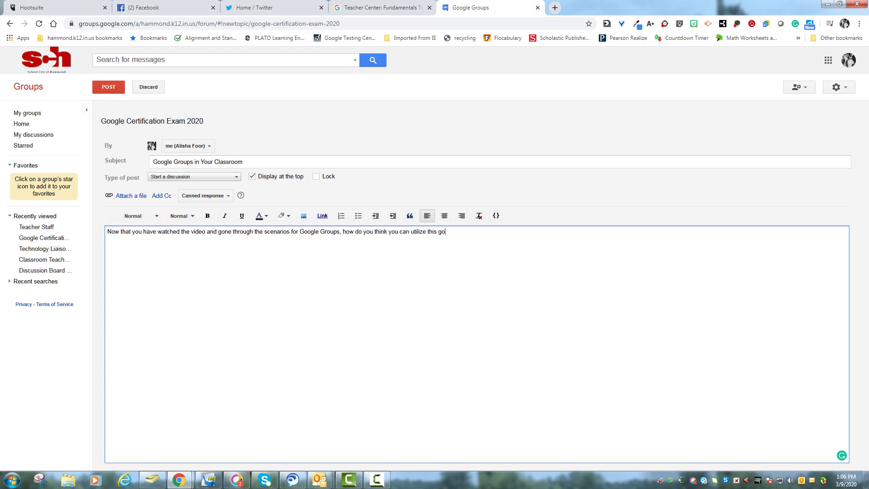
text(ogle app in your classroom?  This can be with stud)
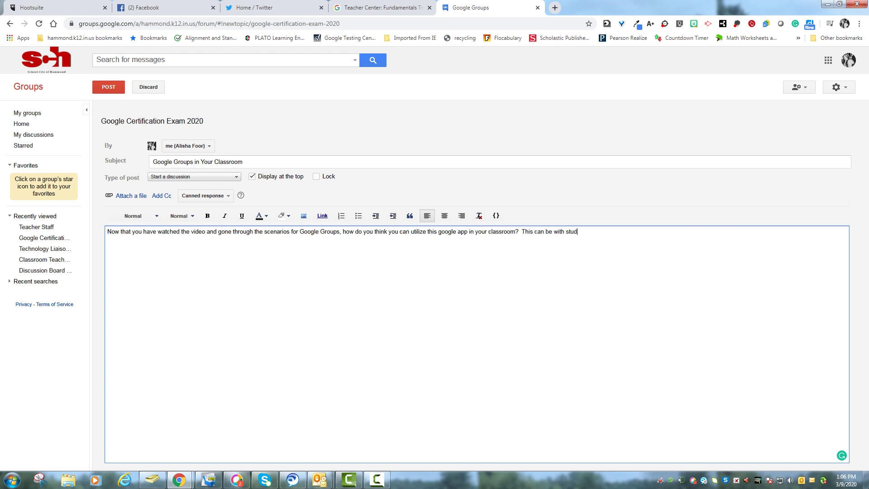
text(ents or with parents.)
click(298, 231)
mouse_move(377, 481)
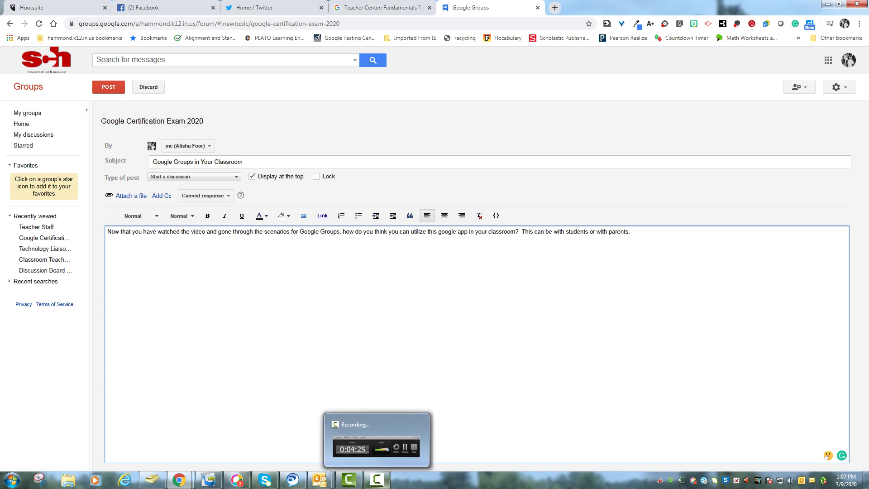
click(377, 480)
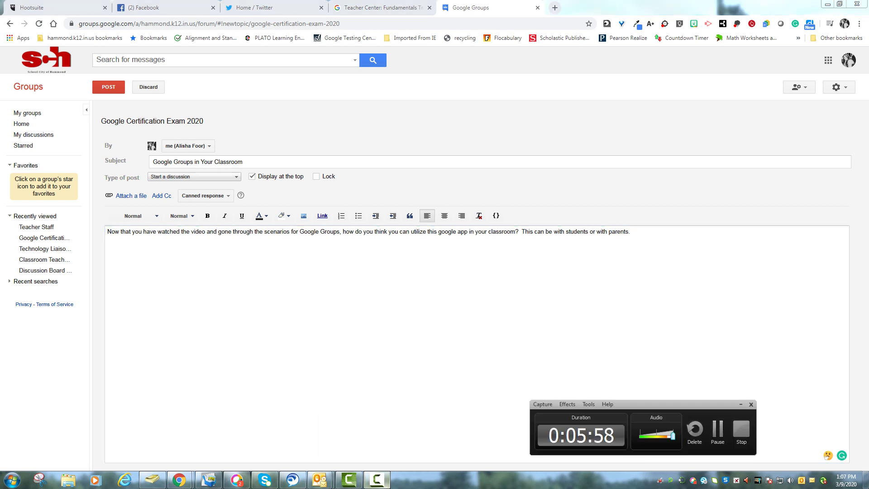